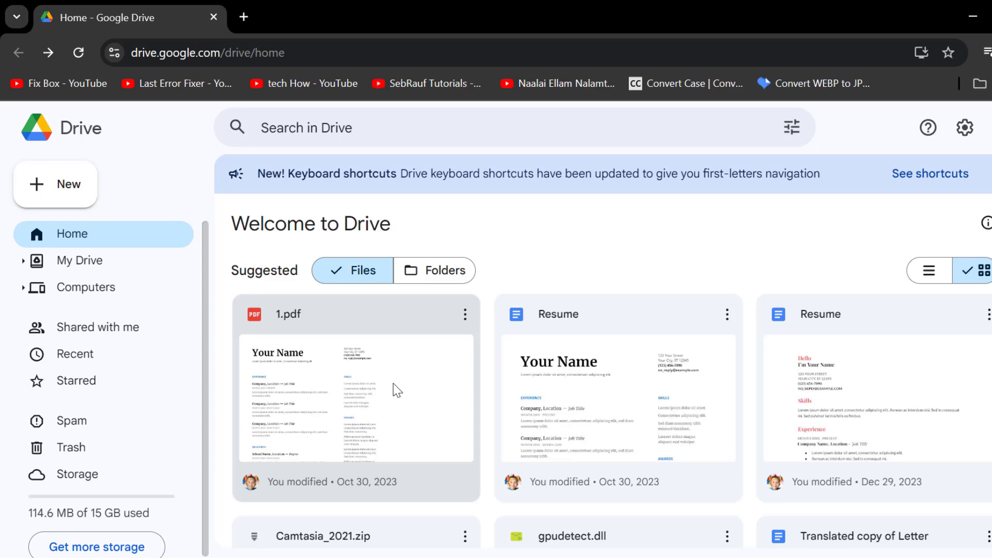
Step: Share 1.pdf so anyone with the link can view it, and copy its link
{"action": "right_click", "coordinate": [394, 390]}
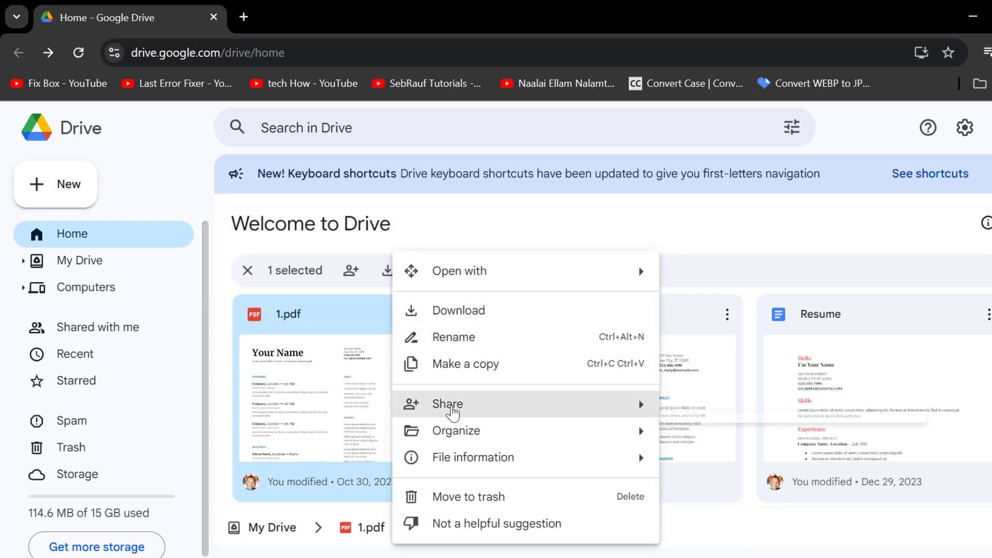
{"action": "mouse_move", "coordinate": [534, 410]}
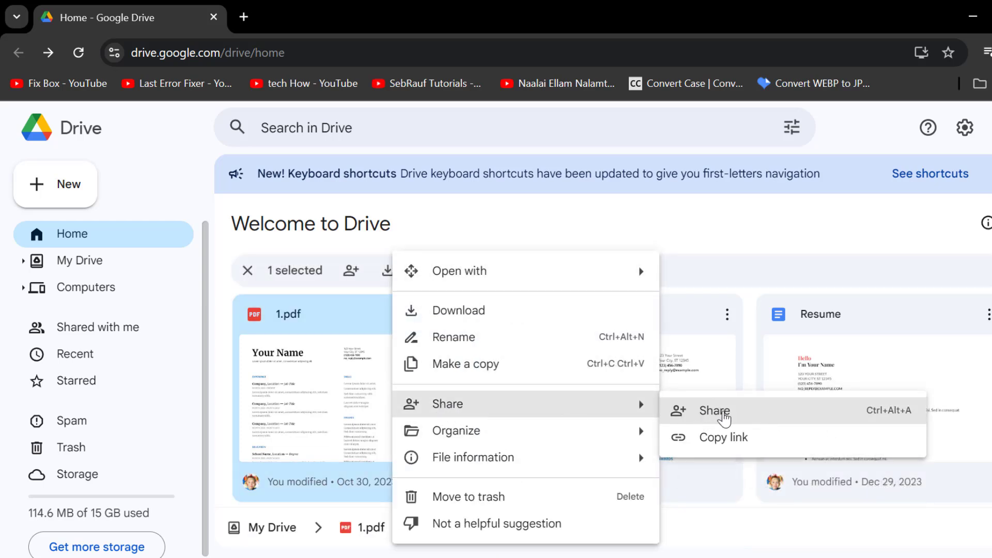
{"action": "left_click", "coordinate": [719, 412]}
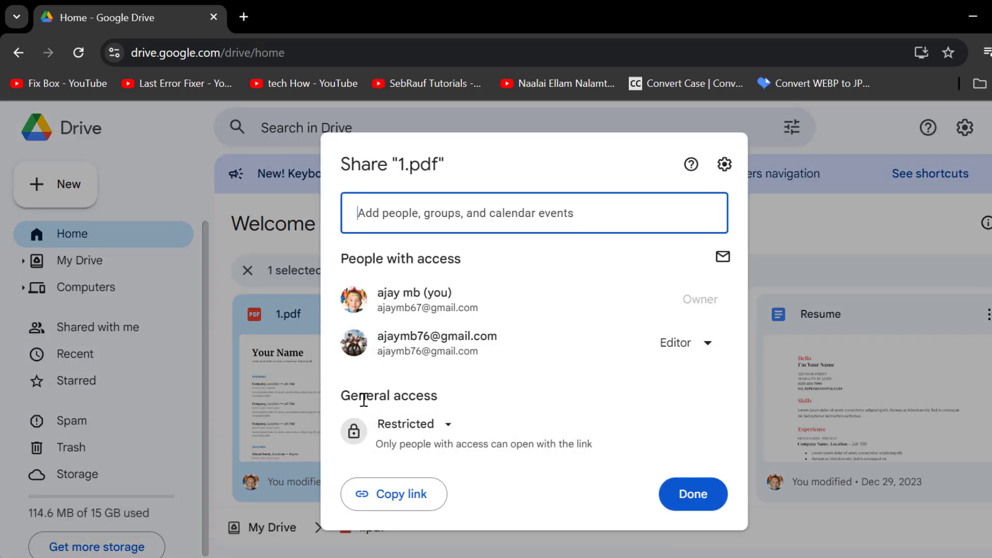
{"action": "left_click", "coordinate": [446, 430]}
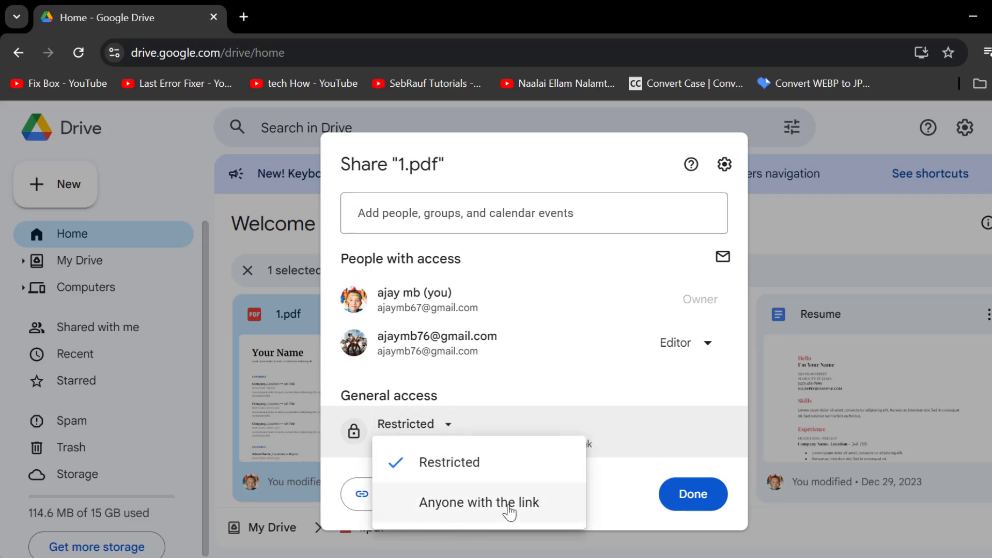
{"action": "left_click", "coordinate": [503, 522]}
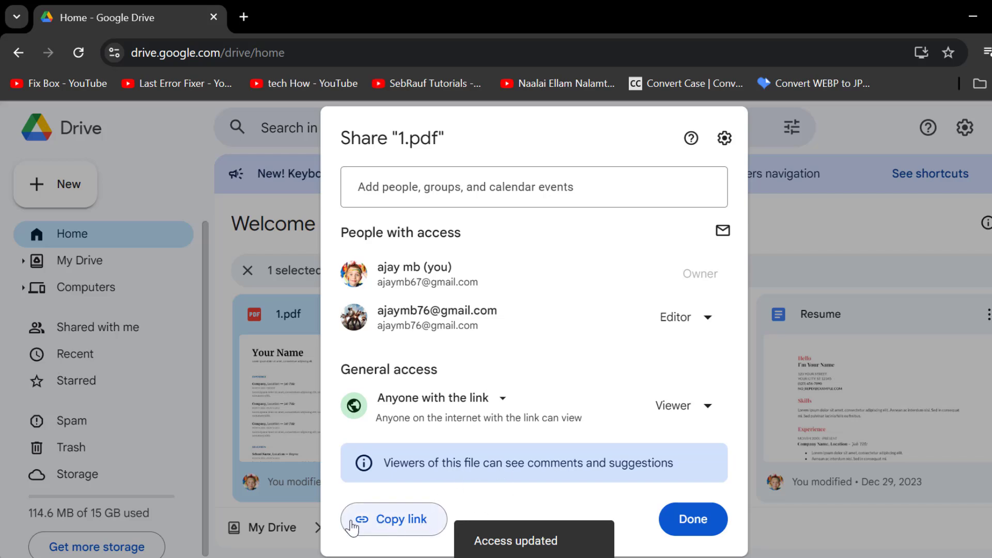
{"action": "left_click", "coordinate": [416, 518]}
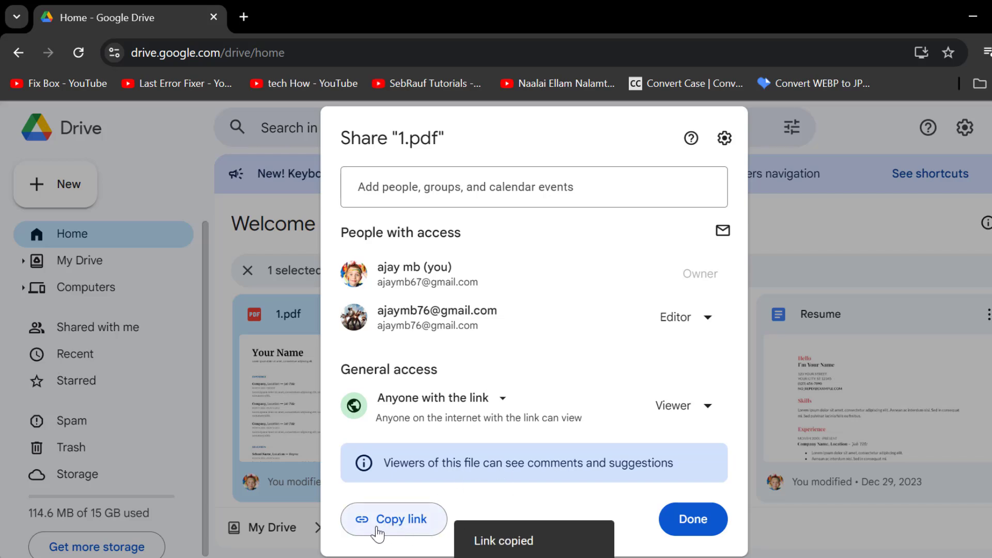
{"action": "left_click", "coordinate": [698, 519]}
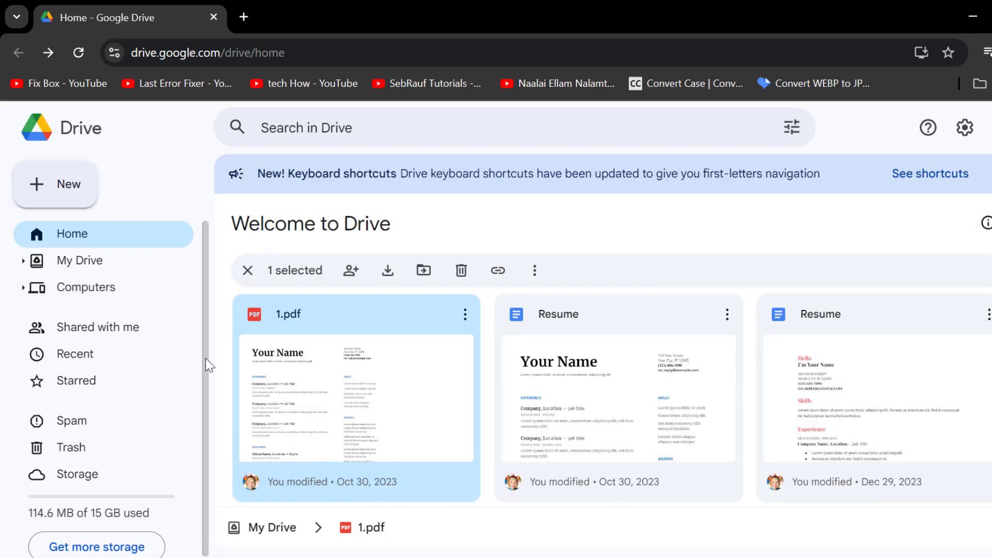
Step: Create a new blank Google Form from Drive with the description 'fixitkalia'
{"action": "left_click", "coordinate": [61, 199]}
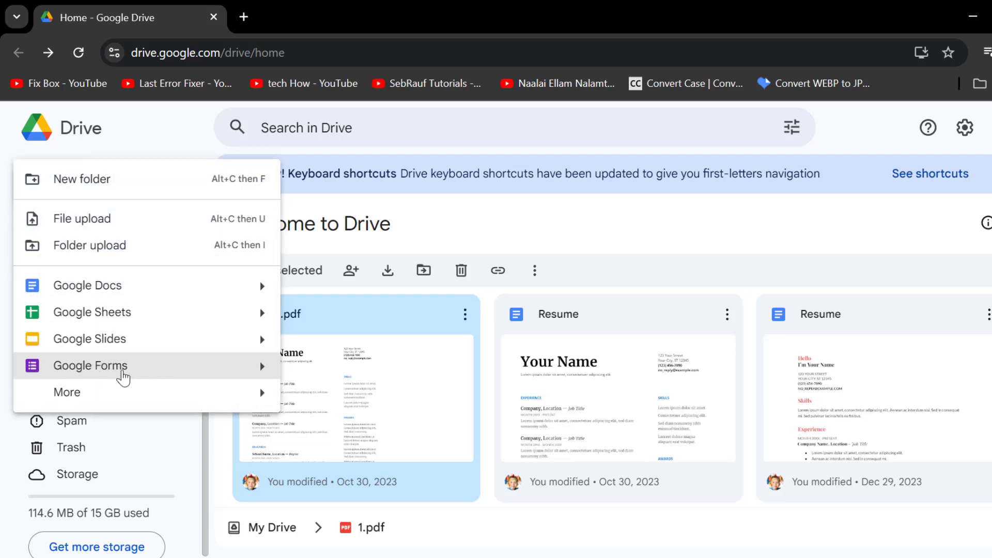
{"action": "left_click", "coordinate": [195, 373]}
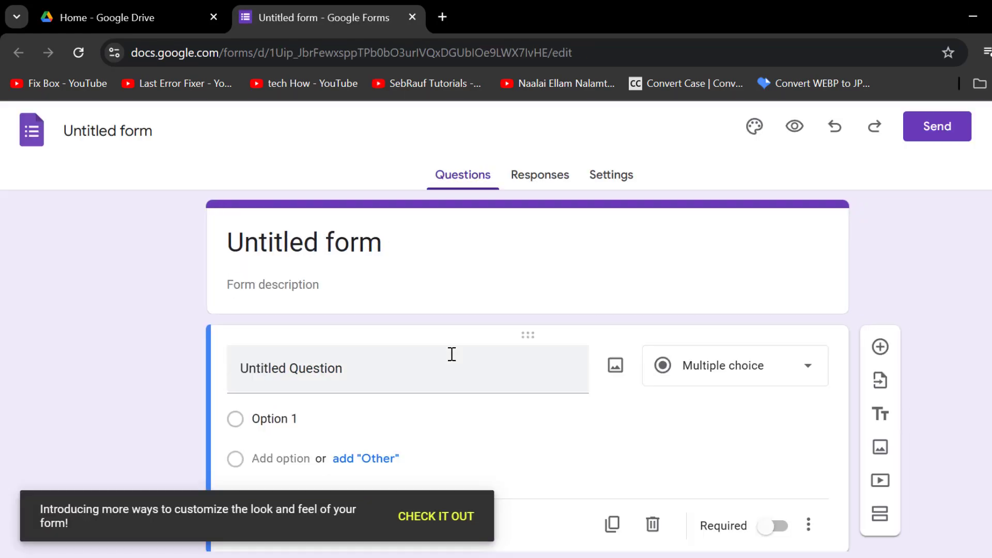
{"action": "left_click", "coordinate": [352, 283]}
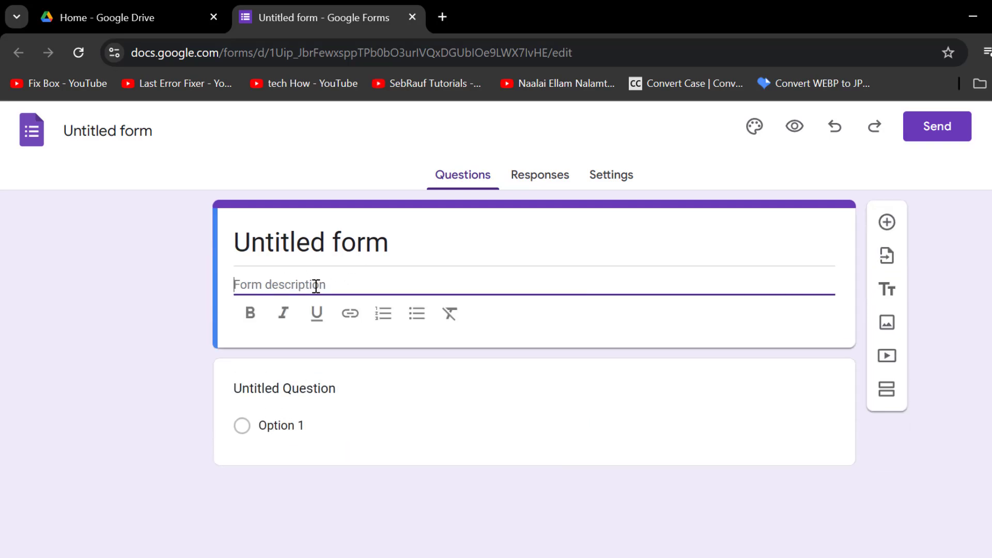
{"action": "type", "text": "fixit"}
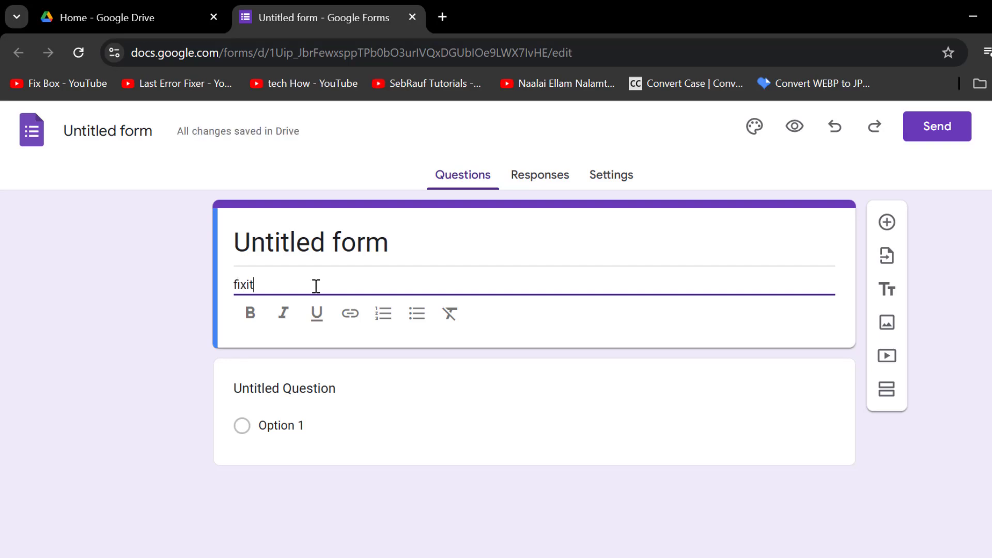
{"action": "type", "text": "kalia"}
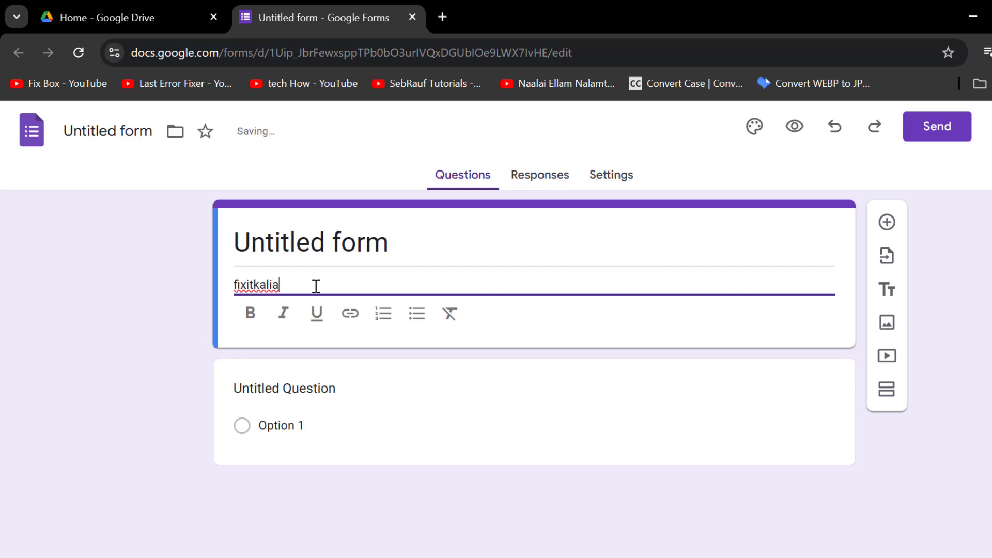
Step: Add a required short-answer question titled 'what is password'
{"action": "left_click", "coordinate": [887, 223]}
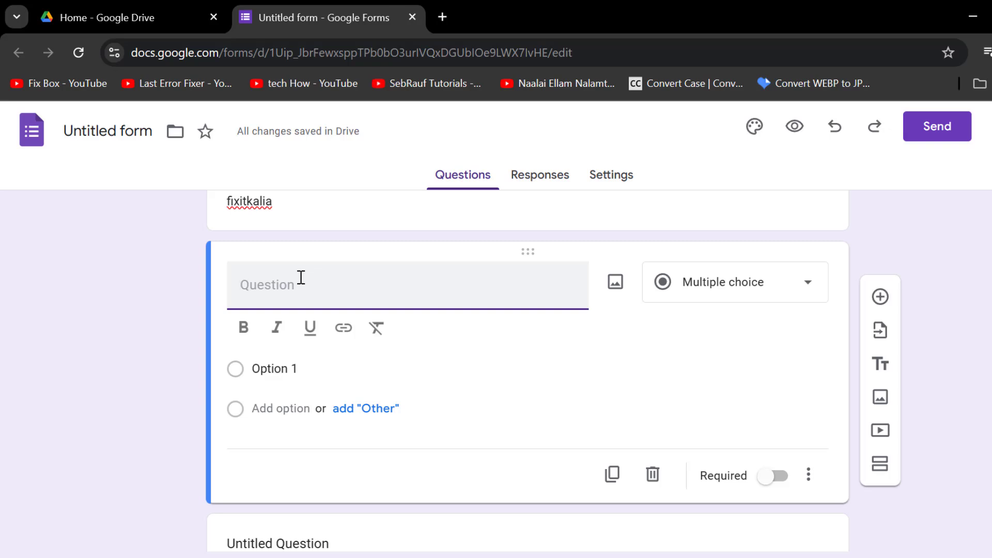
{"action": "type", "text": "what is pass"}
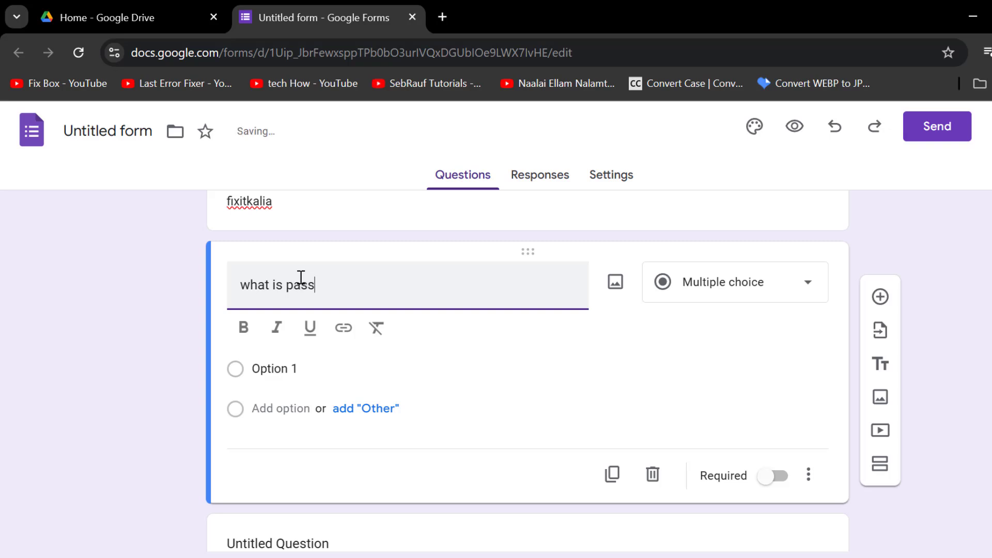
{"action": "type", "text": "word"}
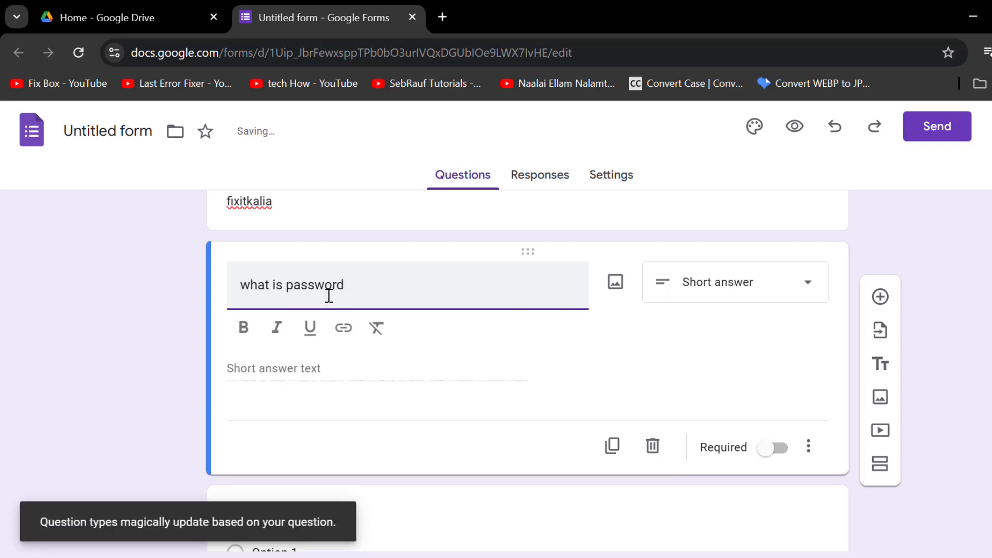
{"action": "left_click", "coordinate": [770, 455]}
{"action": "left_click", "coordinate": [767, 420]}
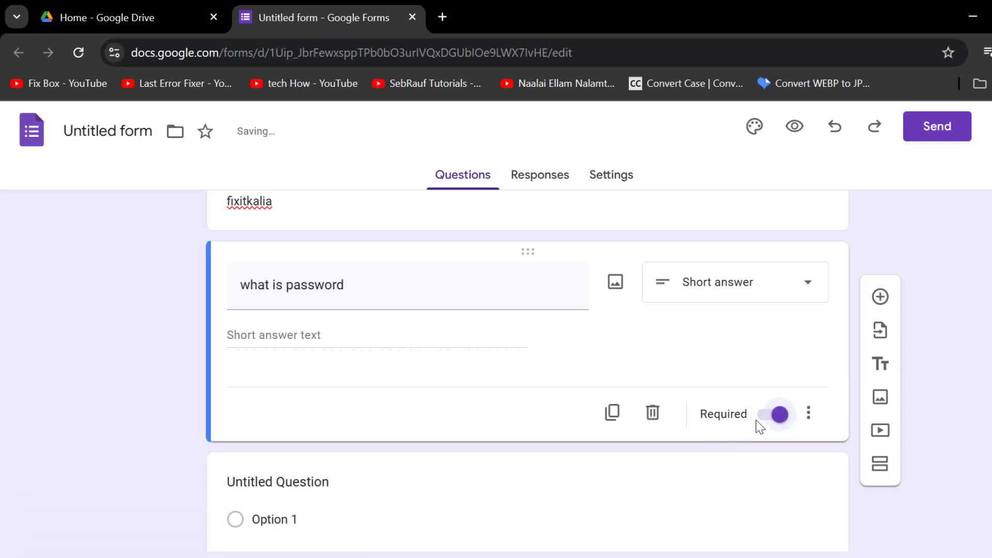
Step: Add Text-contains 'password' response validation with the error message 'don't try again'
{"action": "left_click", "coordinate": [809, 413]}
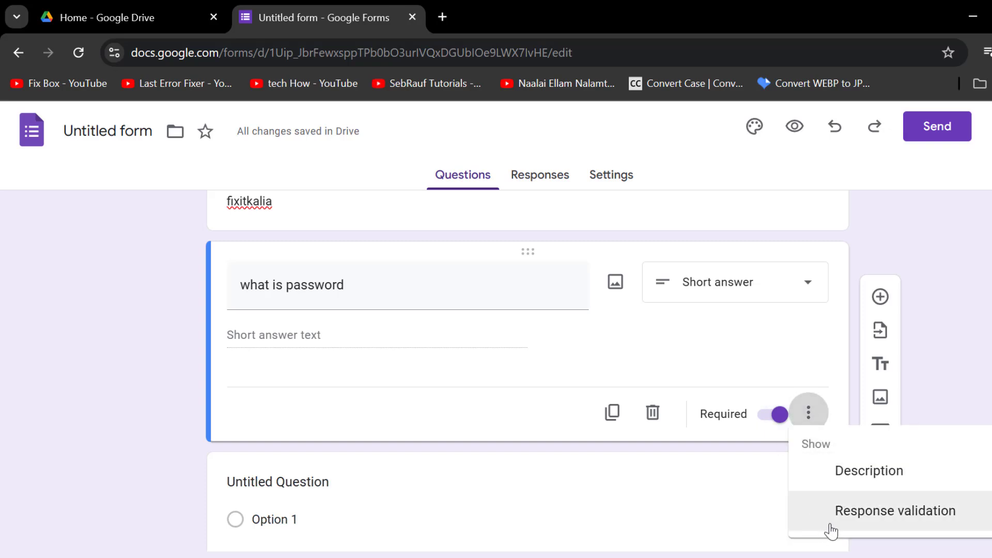
{"action": "left_click", "coordinate": [912, 516]}
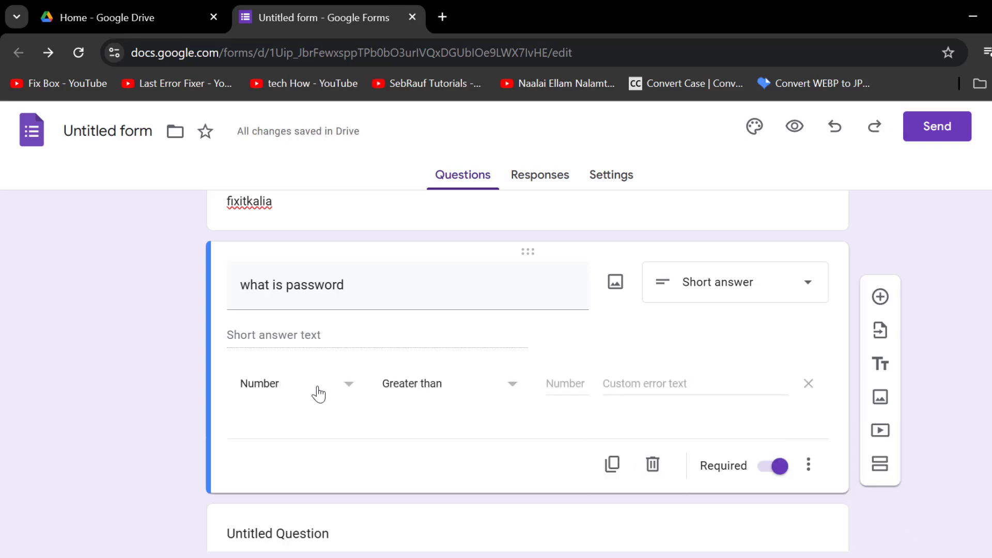
{"action": "left_click", "coordinate": [343, 391]}
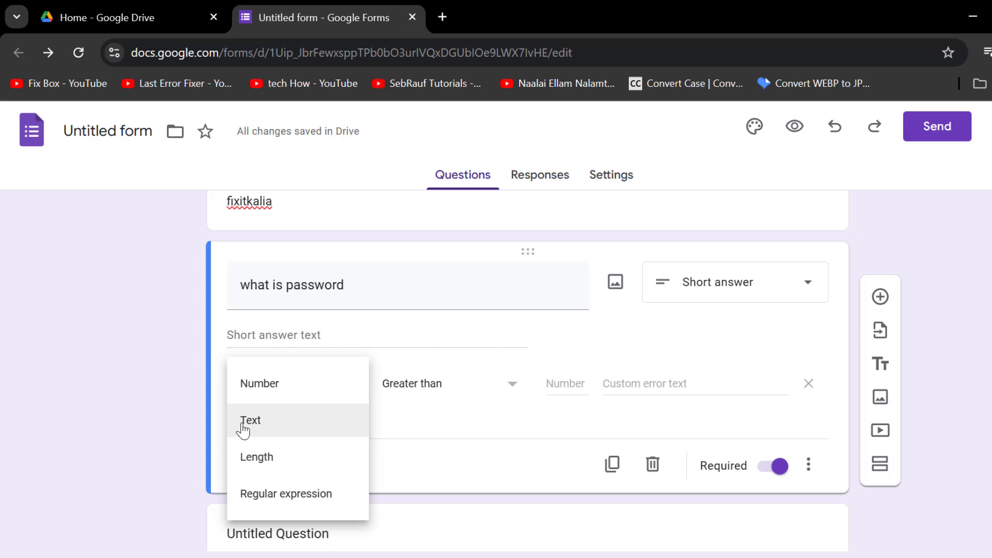
{"action": "left_click", "coordinate": [289, 425]}
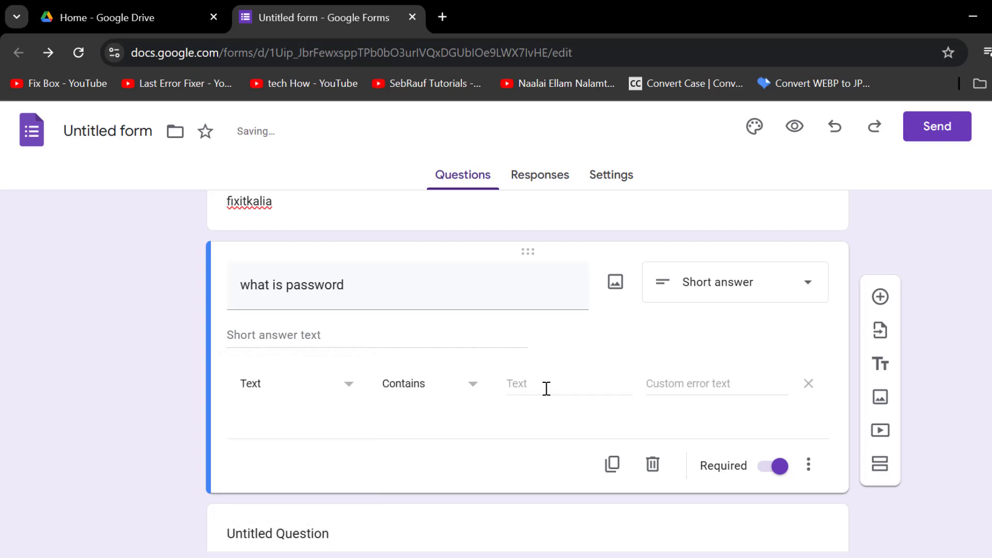
{"action": "left_click", "coordinate": [527, 380]}
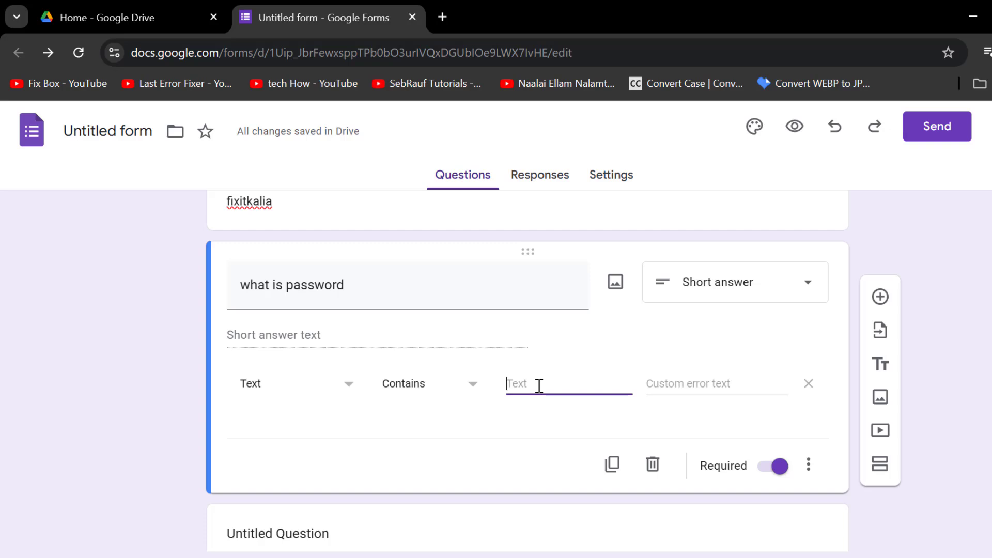
{"action": "type", "text": "password"}
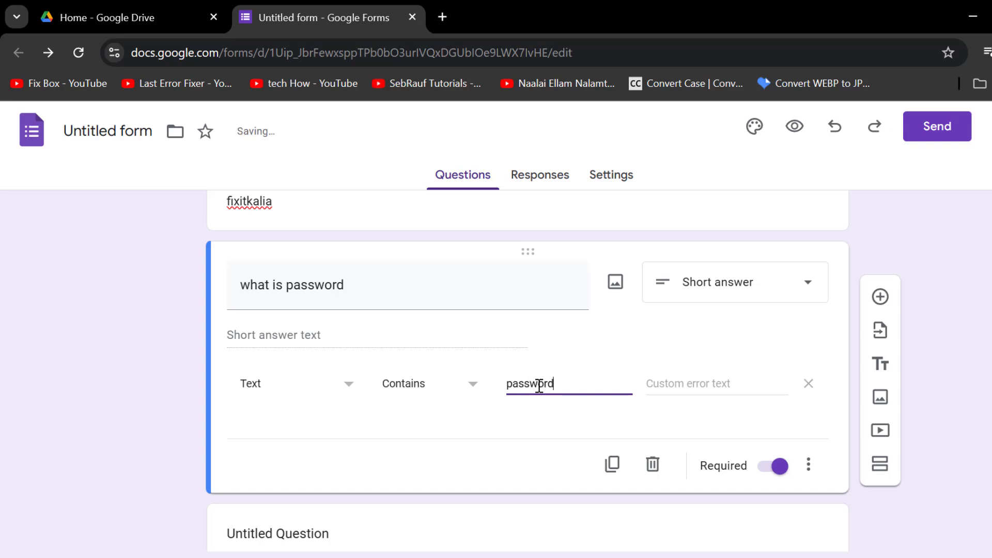
{"action": "left_click", "coordinate": [692, 385]}
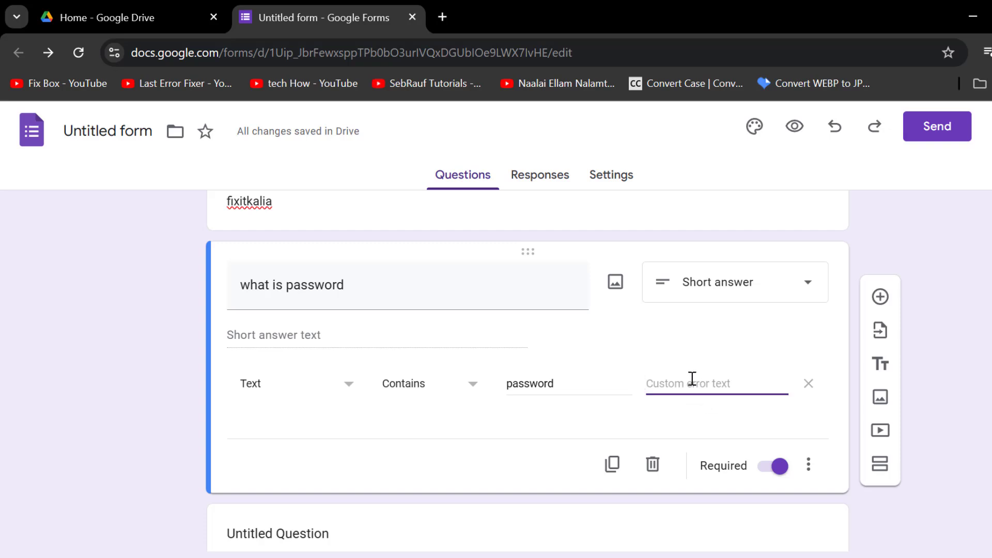
{"action": "type", "text": "don't try"}
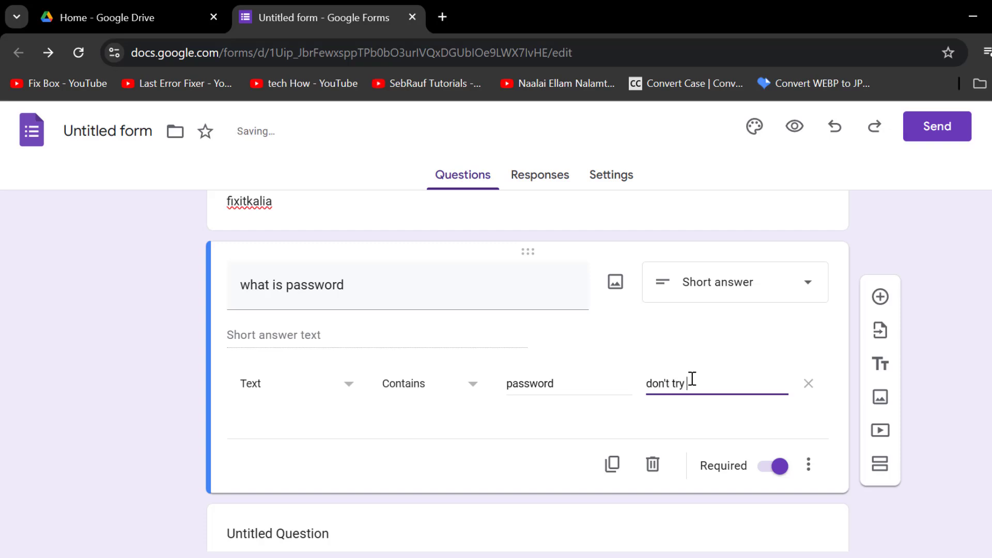
{"action": "type", "text": " again"}
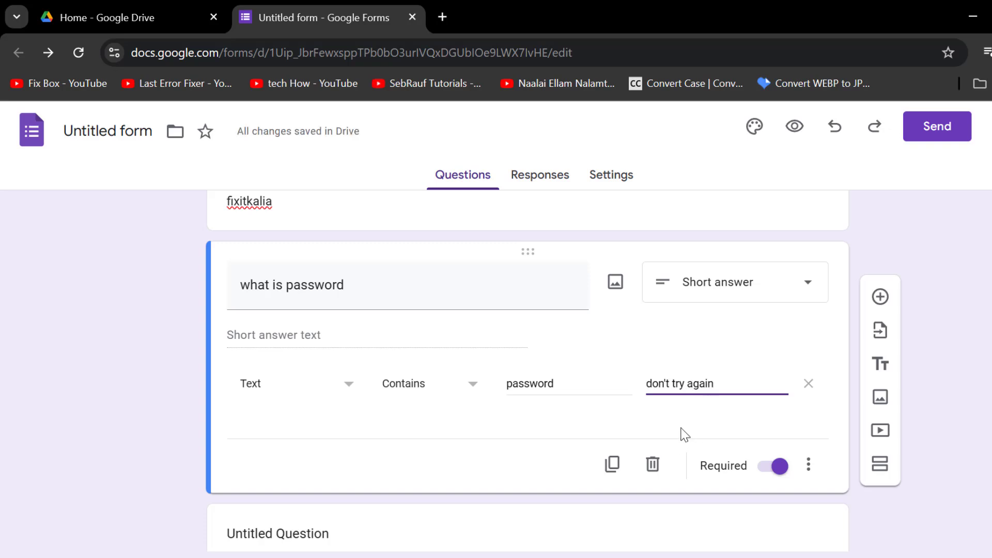
Step: Expand Presentation in the form settings to reach the after-submission confirmation message
{"action": "left_click", "coordinate": [610, 180]}
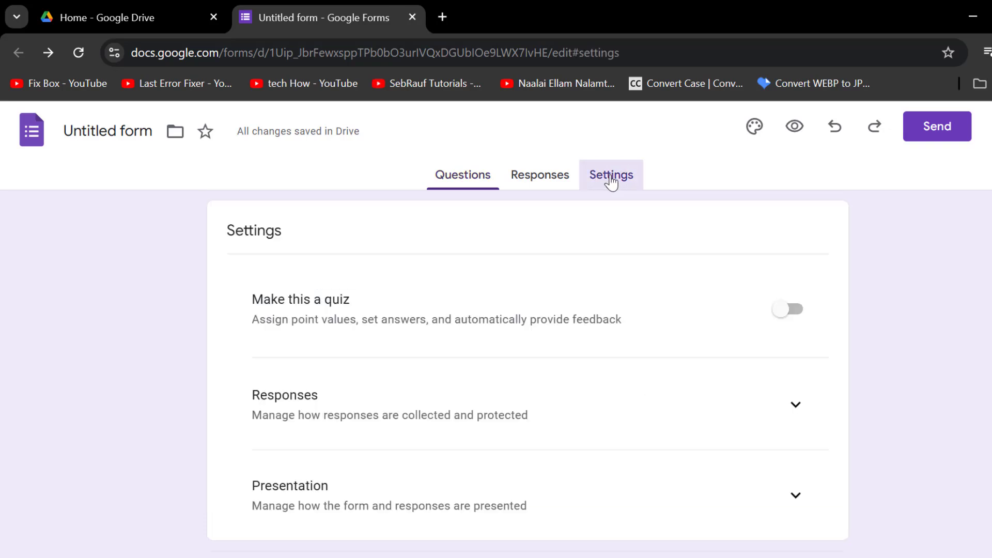
{"action": "scroll", "coordinate": [600, 264], "scroll_direction": "down", "scroll_amount": 3}
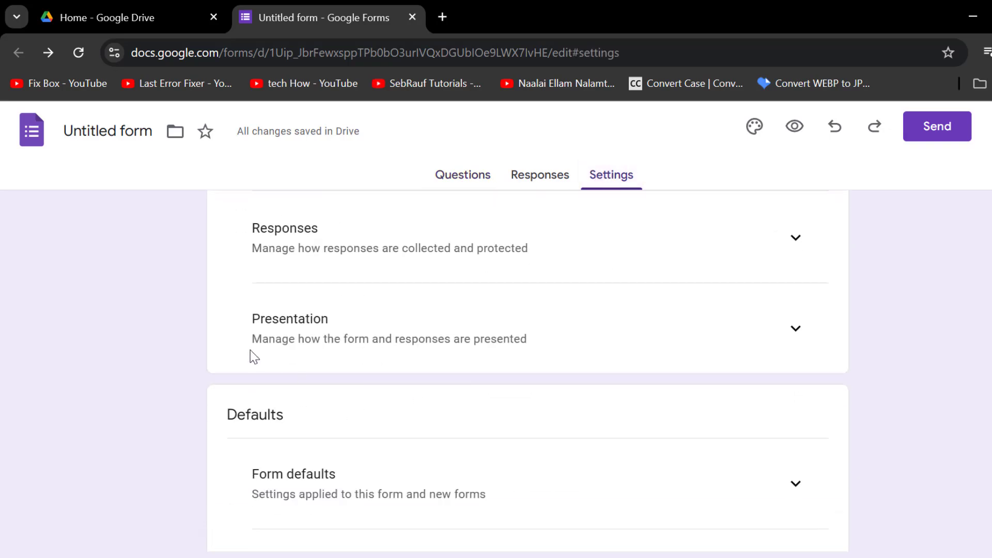
{"action": "left_click", "coordinate": [796, 330]}
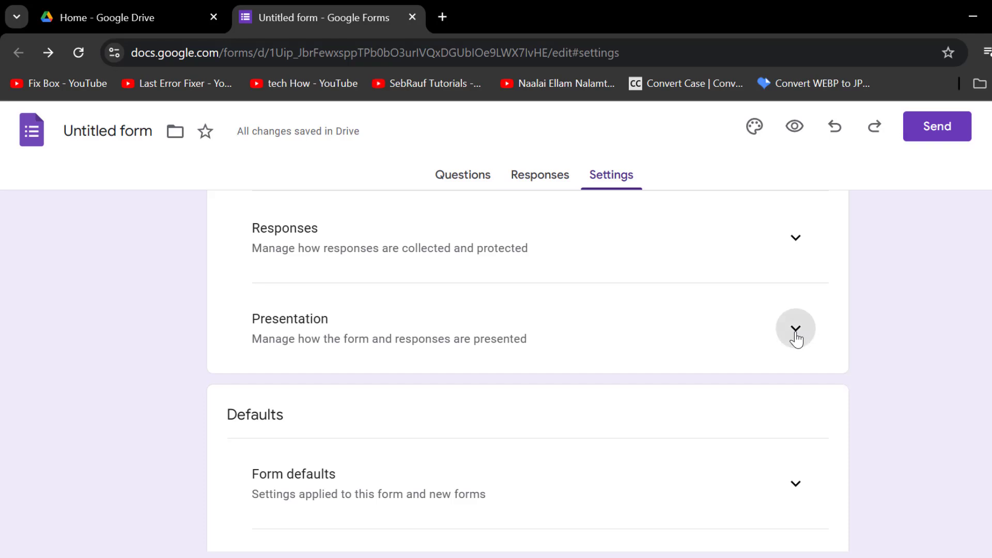
{"action": "scroll", "coordinate": [677, 360], "scroll_direction": "down", "scroll_amount": 2}
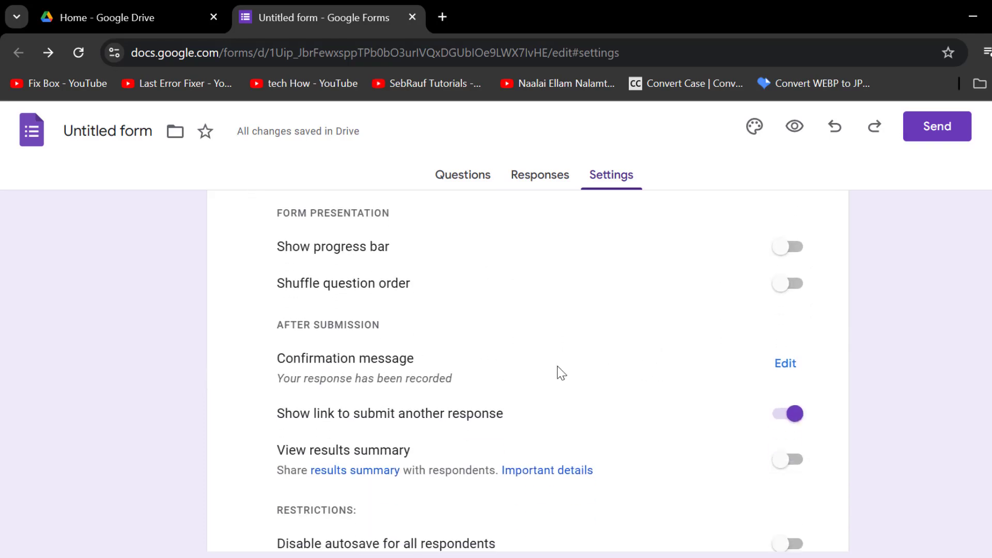
Step: Change the confirmation message to 'here is your file' plus the pasted Drive link
{"action": "left_click", "coordinate": [785, 364]}
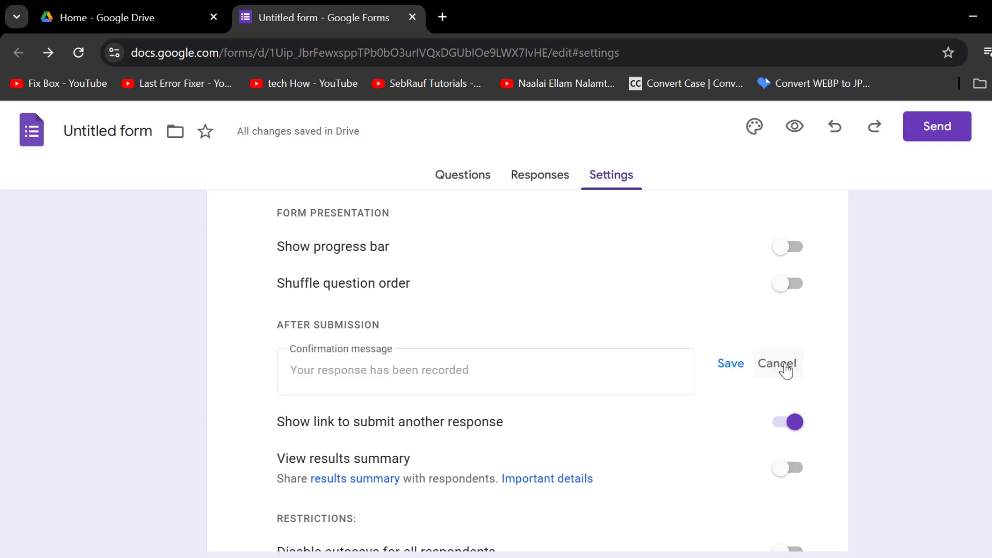
{"action": "left_click", "coordinate": [527, 368]}
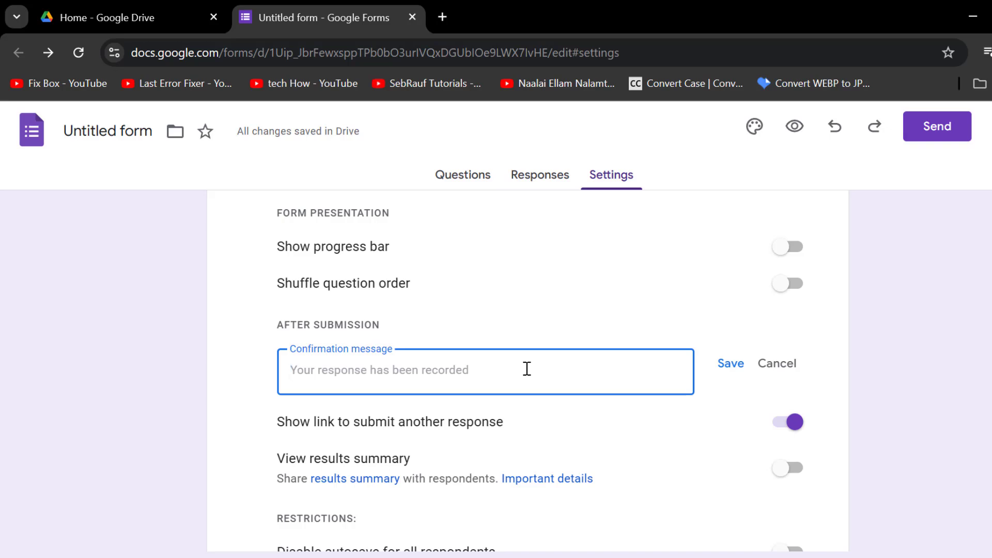
{"action": "type", "text": "here"}
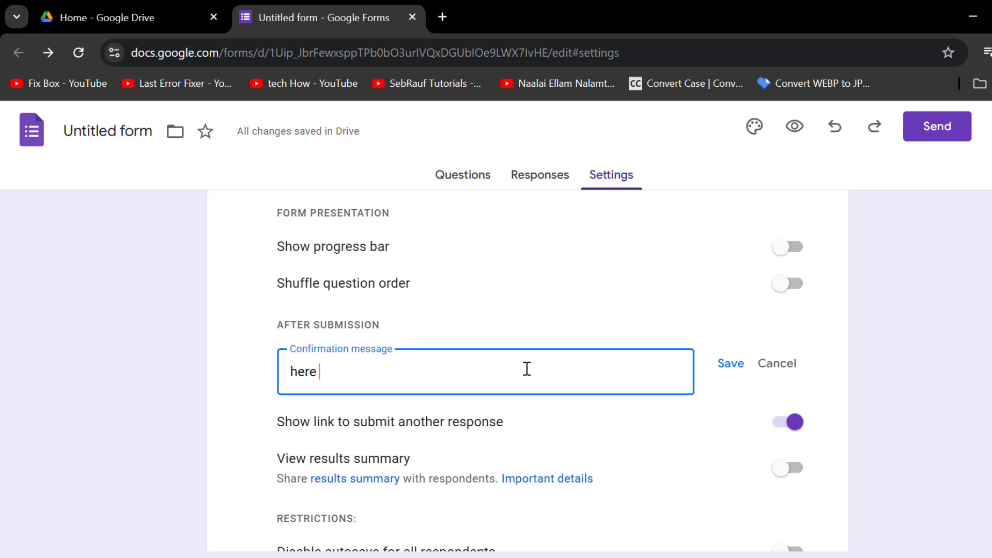
{"action": "type", "text": " is your file"}
{"action": "key", "text": "Return"}
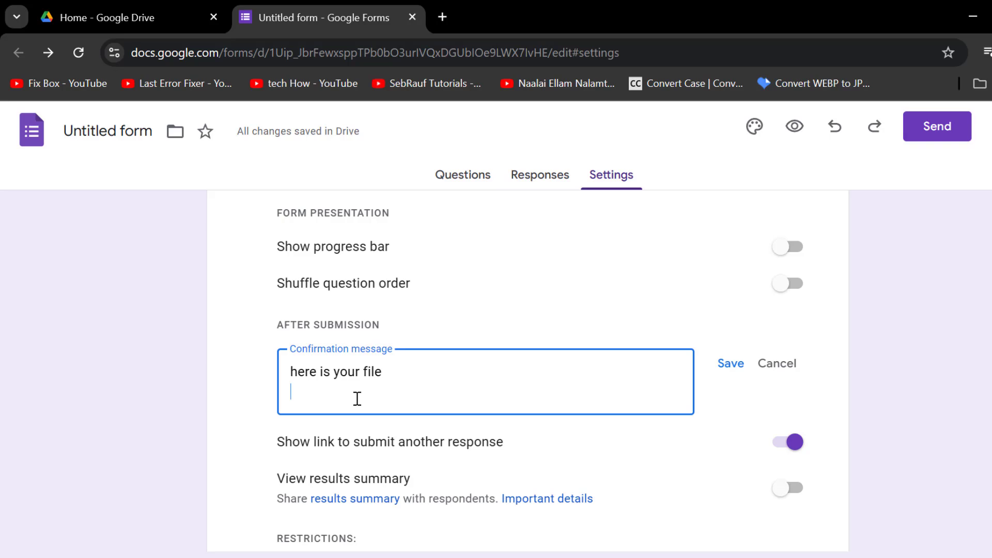
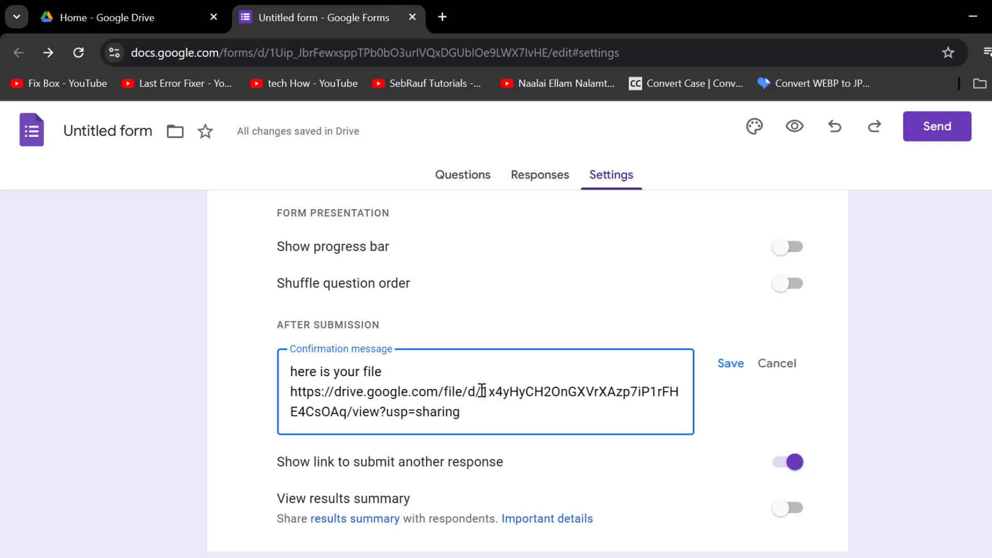
{"action": "left_click", "coordinate": [723, 367]}
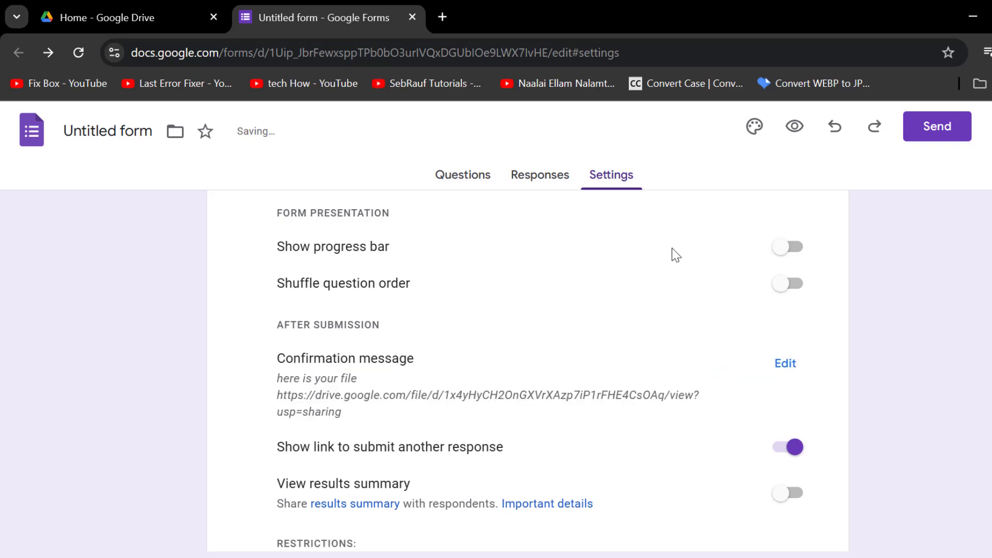
Step: Return to the Questions tab, and close the Send form dialog without sending
{"action": "left_click", "coordinate": [458, 178]}
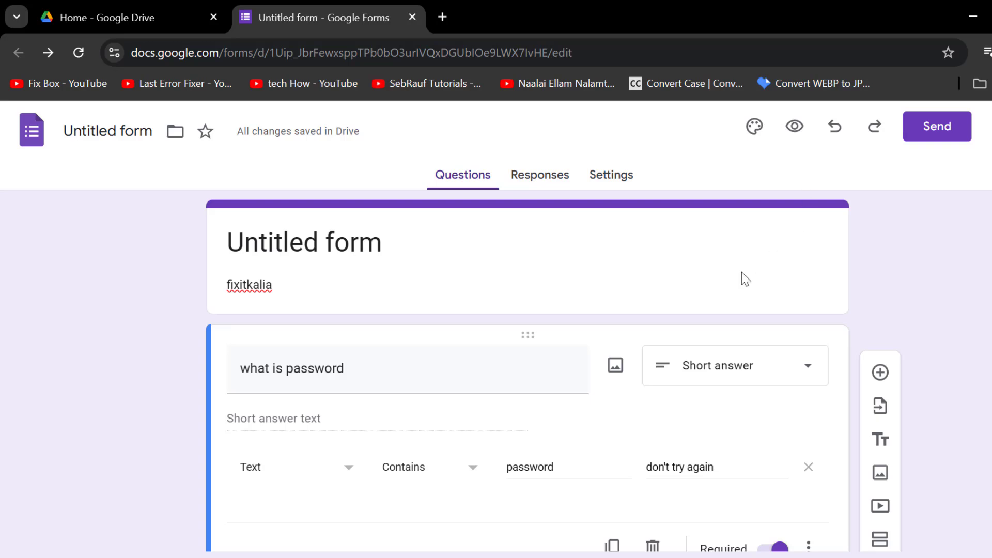
{"action": "left_click", "coordinate": [939, 138]}
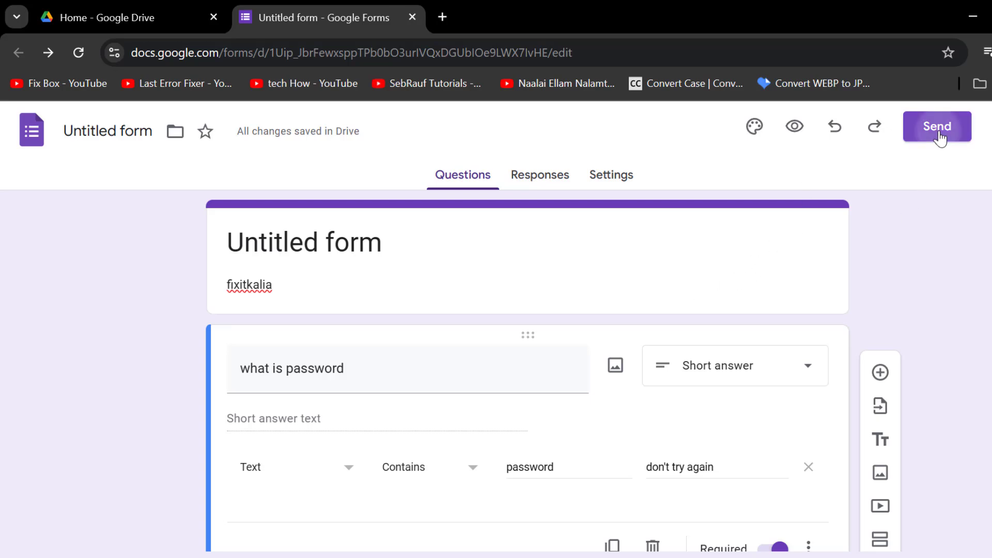
{"action": "scroll", "coordinate": [486, 359], "scroll_direction": "down", "scroll_amount": 1}
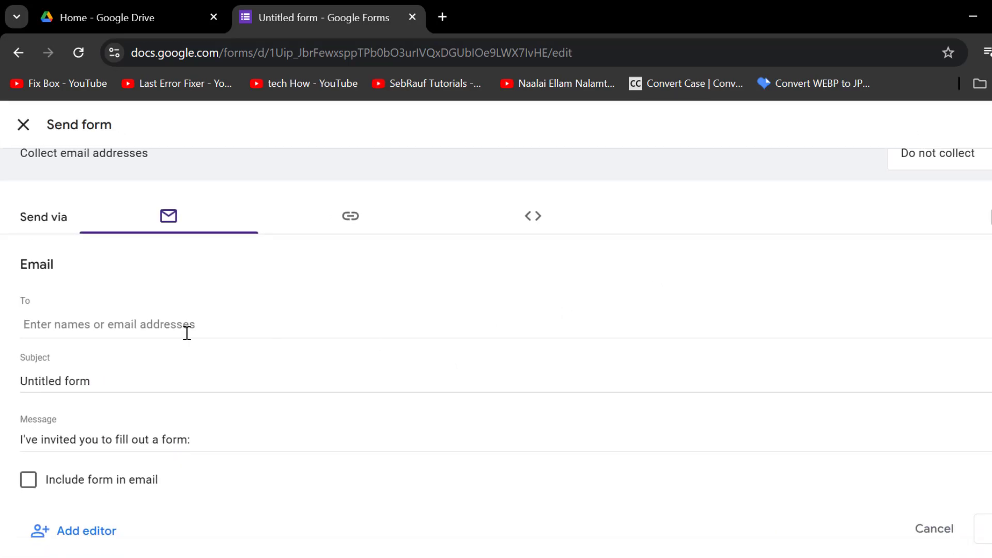
{"action": "left_click", "coordinate": [94, 327]}
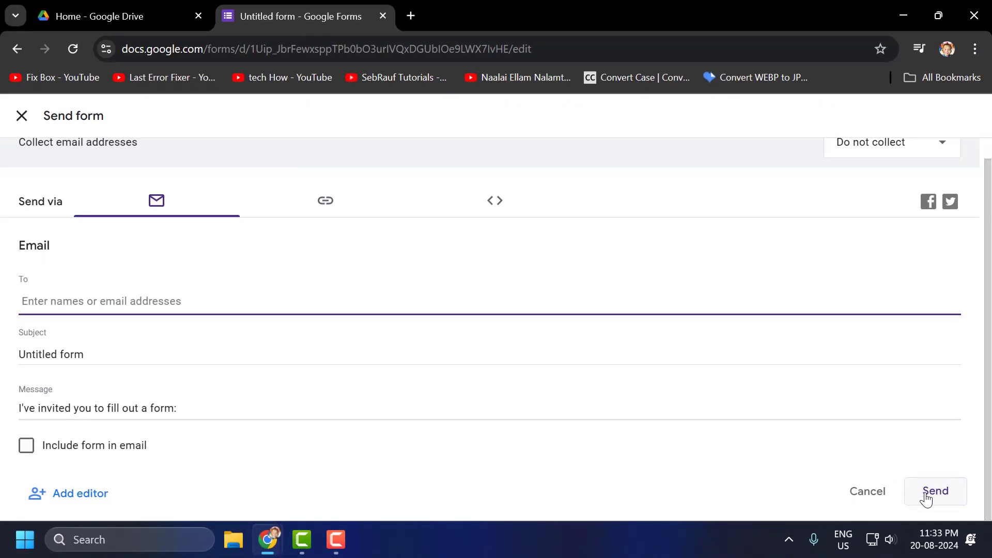
{"action": "left_click", "coordinate": [22, 119]}
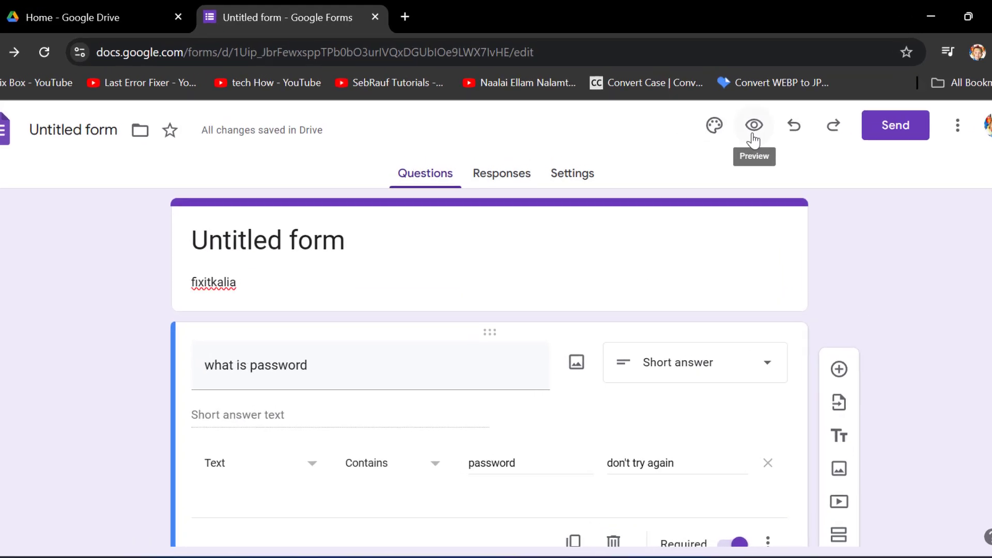
Step: Preview the form as a respondent and dismiss the autosave notice
{"action": "left_click", "coordinate": [757, 135]}
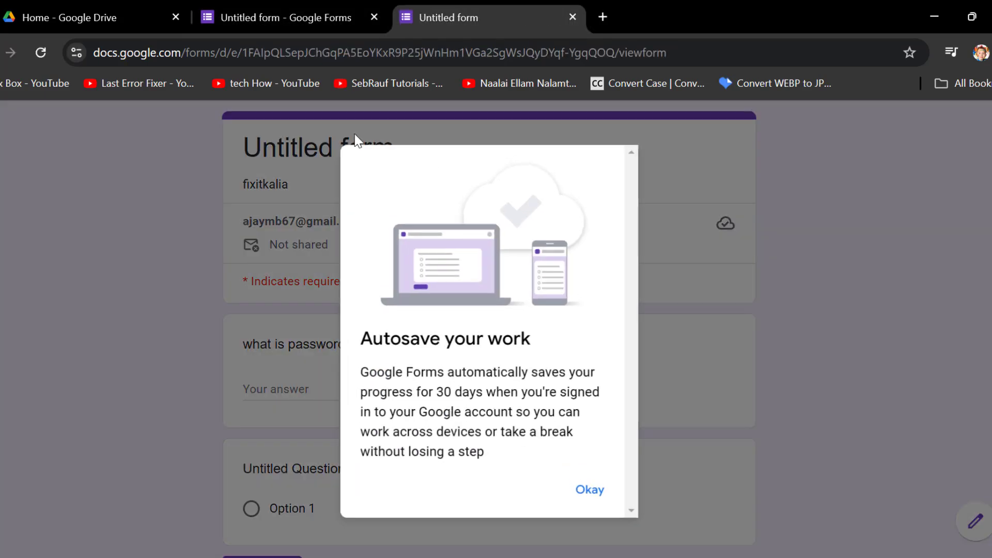
{"action": "left_click", "coordinate": [592, 491]}
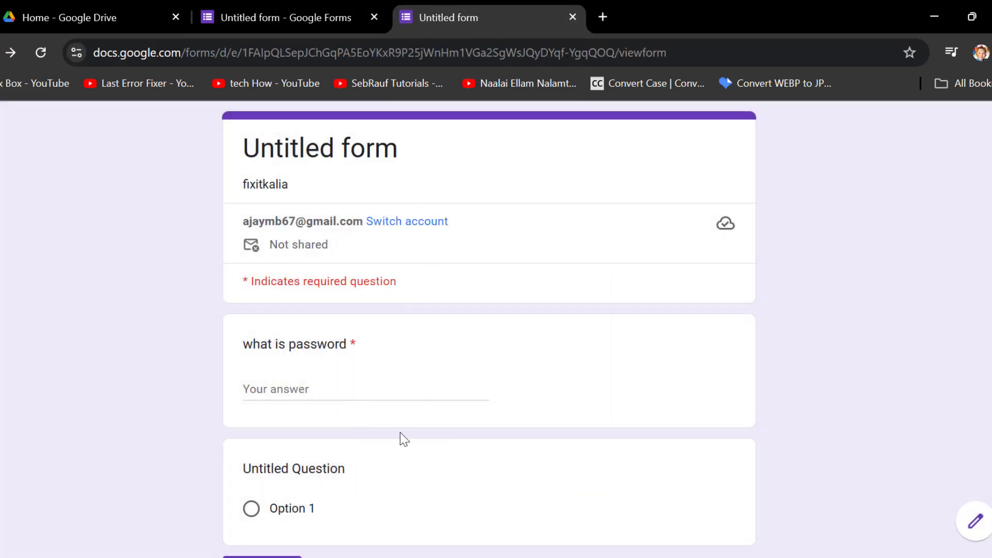
{"action": "scroll", "coordinate": [392, 382], "scroll_direction": "down", "scroll_amount": 3}
{"action": "scroll", "coordinate": [361, 388], "scroll_direction": "up", "scroll_amount": 3}
Step: Copy the preview page's address and place the cursor in the password answer field
{"action": "left_click", "coordinate": [361, 54]}
{"action": "left_click", "coordinate": [685, 53]}
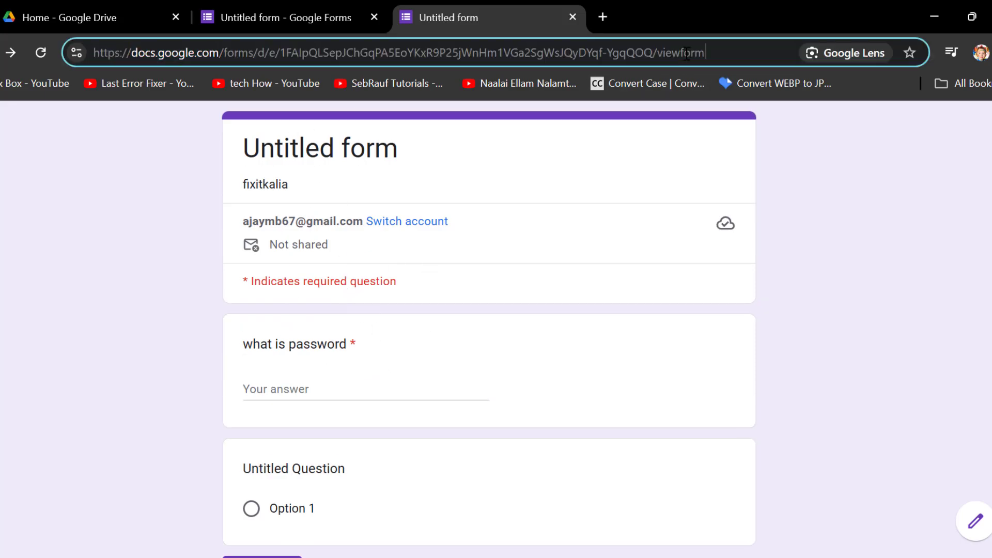
{"action": "left_click_drag", "start_coordinate": [721, 52], "coordinate": [51, 53]}
{"action": "right_click", "coordinate": [151, 52]}
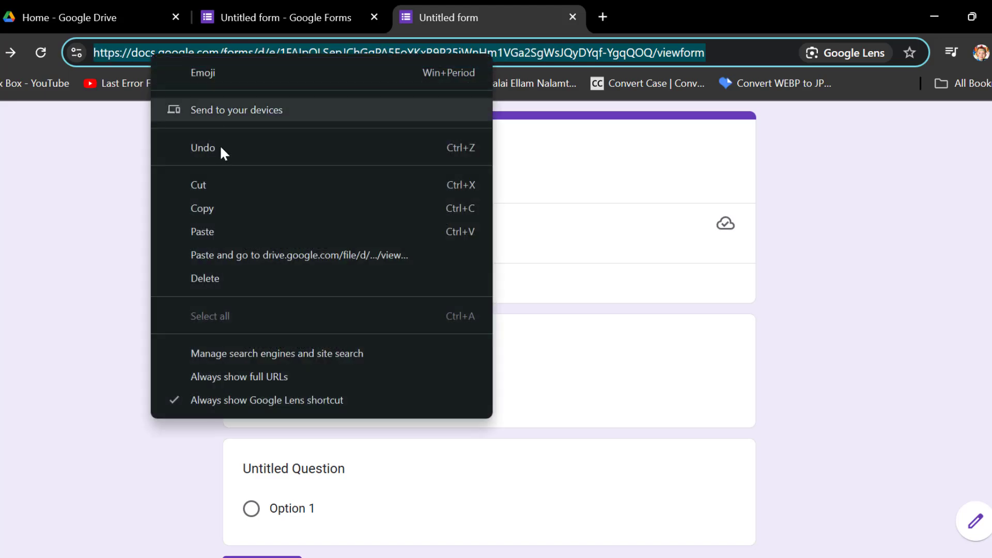
{"action": "left_click", "coordinate": [216, 205]}
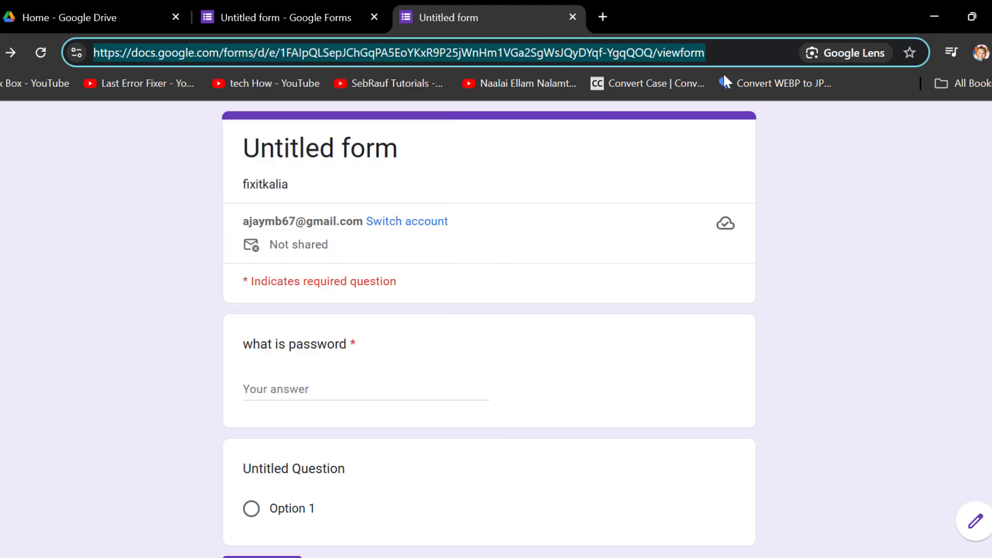
{"action": "left_click", "coordinate": [732, 54]}
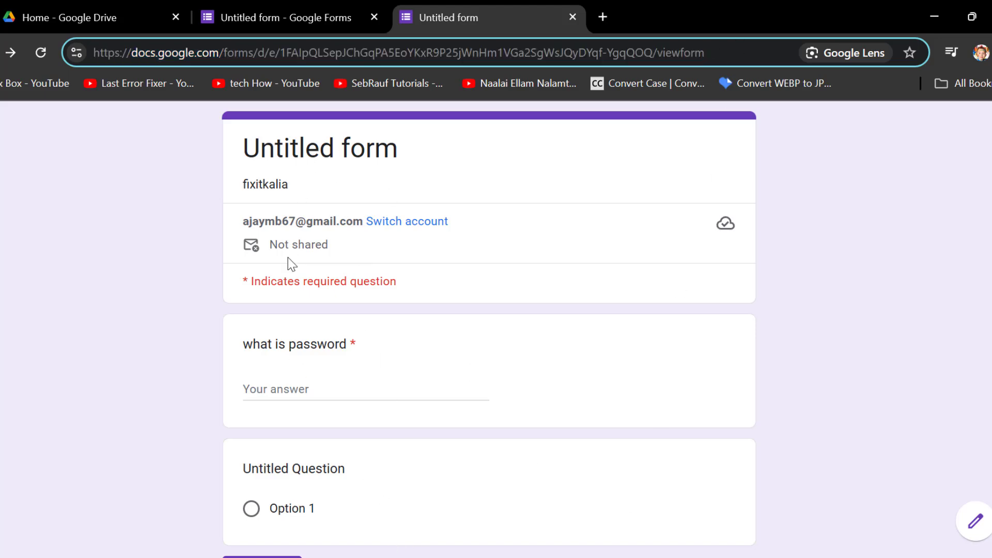
{"action": "scroll", "coordinate": [394, 332], "scroll_direction": "down", "scroll_amount": 3}
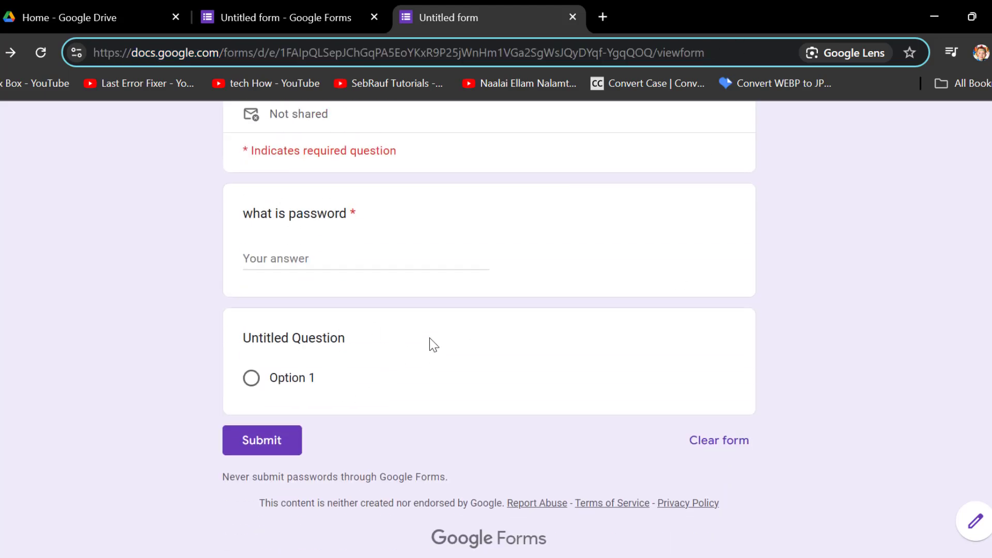
{"action": "scroll", "coordinate": [403, 362], "scroll_direction": "up", "scroll_amount": 3}
{"action": "left_click", "coordinate": [303, 387]}
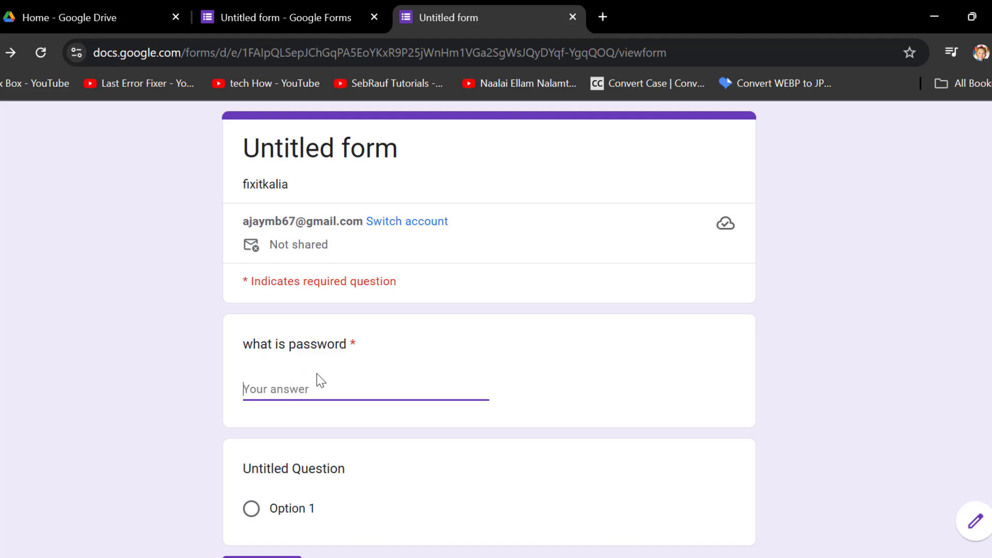
Step: Submit the wrong answer 'asa' to trigger the 'don't try again' error, then select it
{"action": "type", "text": "asa"}
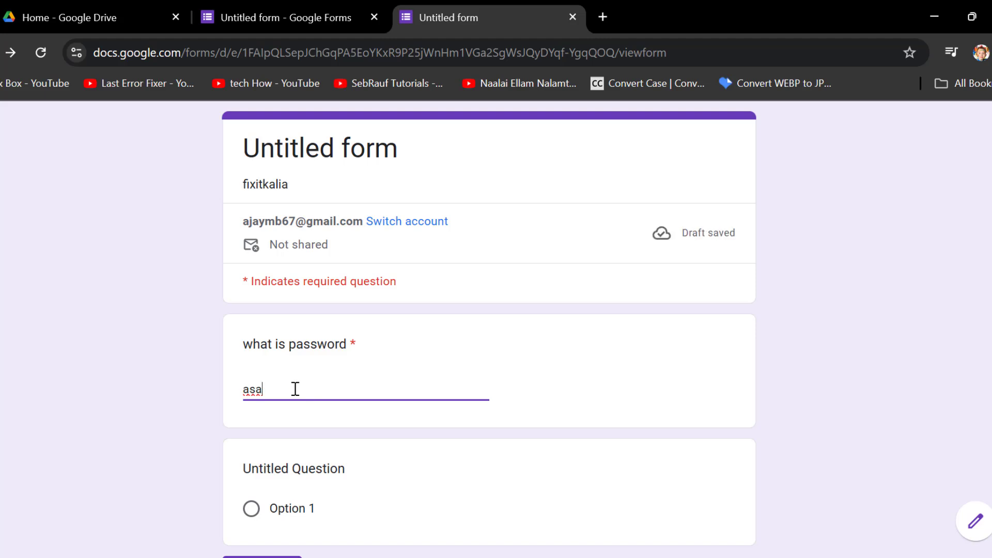
{"action": "scroll", "coordinate": [295, 388], "scroll_direction": "down", "scroll_amount": 3}
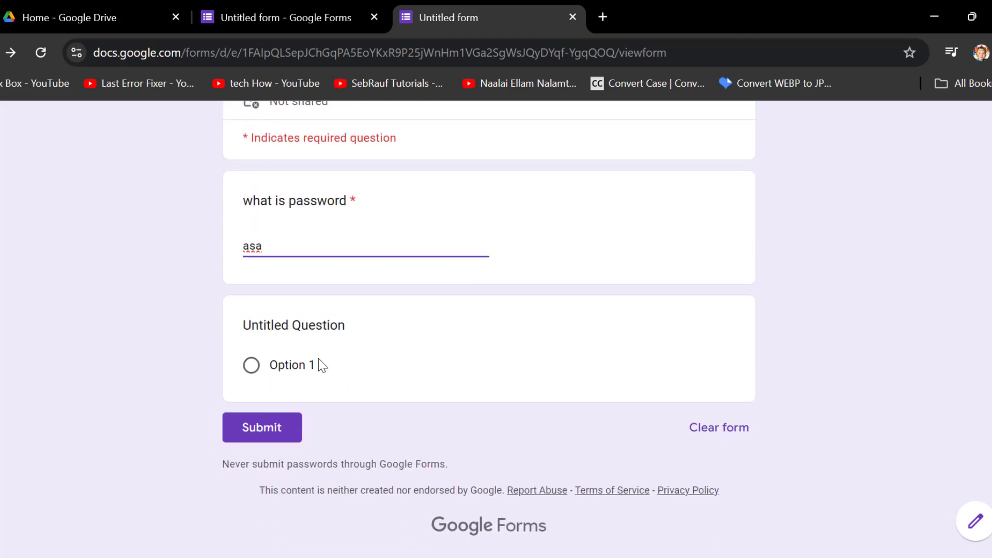
{"action": "left_click", "coordinate": [256, 434]}
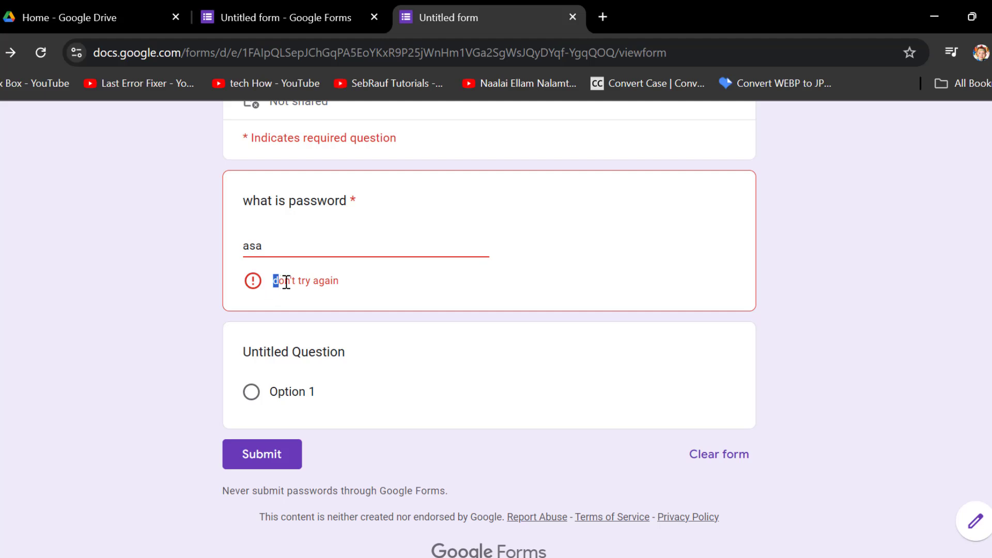
{"action": "left_click_drag", "start_coordinate": [273, 281], "coordinate": [342, 281]}
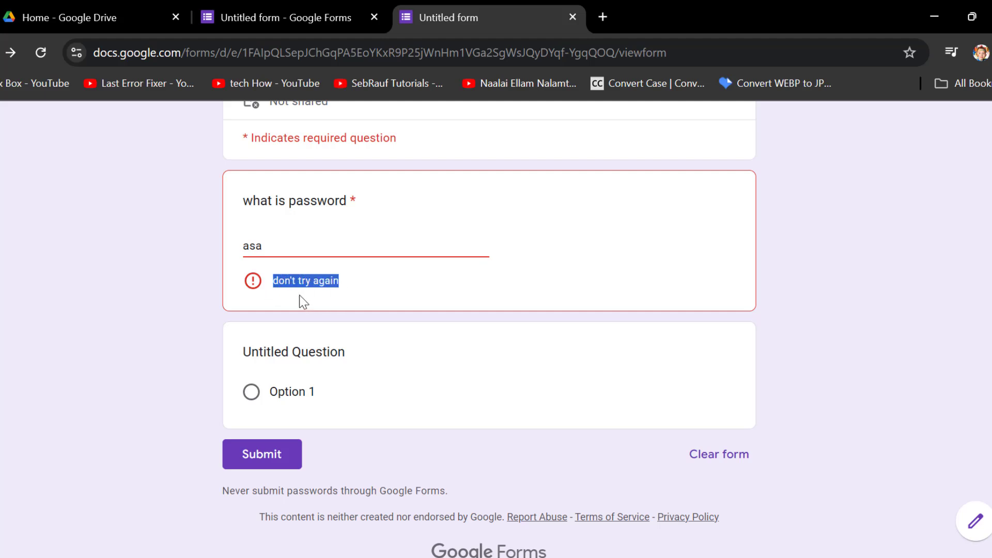
{"action": "left_click", "coordinate": [326, 246]}
{"action": "left_click_drag", "start_coordinate": [291, 247], "coordinate": [210, 247]}
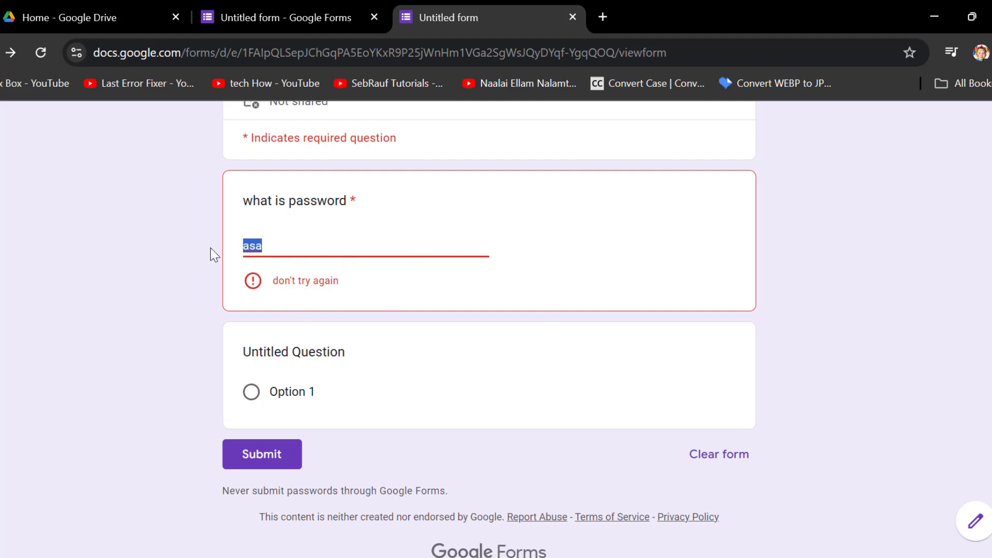
{"action": "type", "text": "password"}
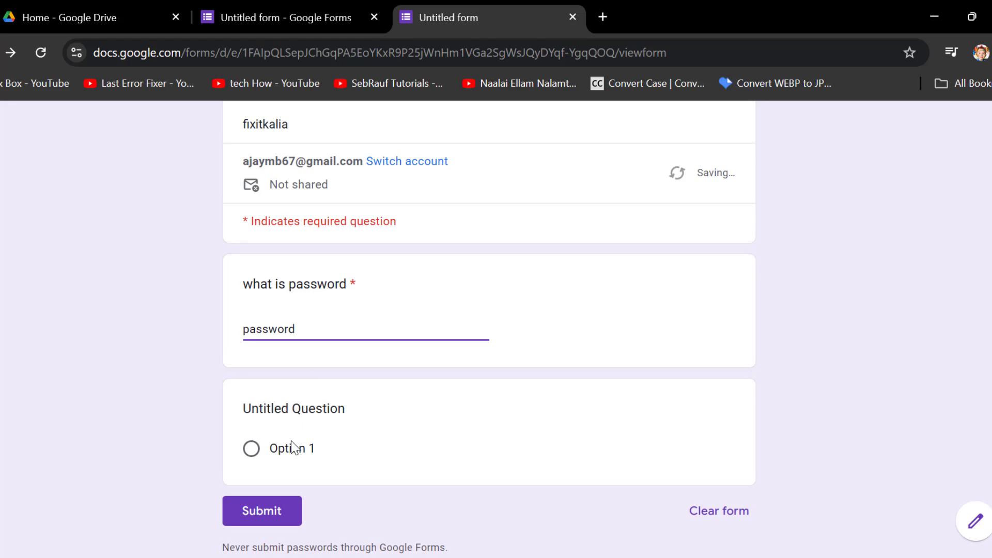
{"action": "left_click", "coordinate": [271, 513]}
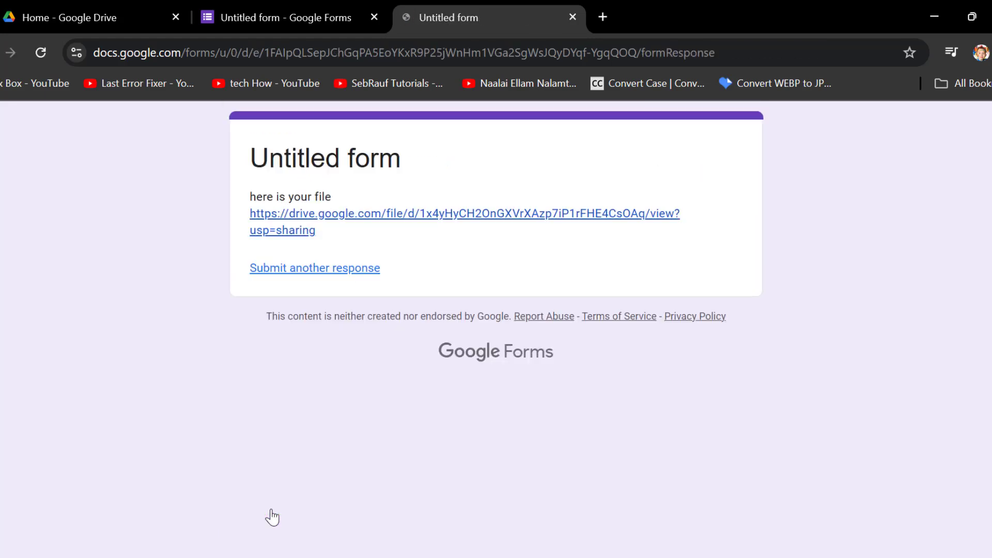